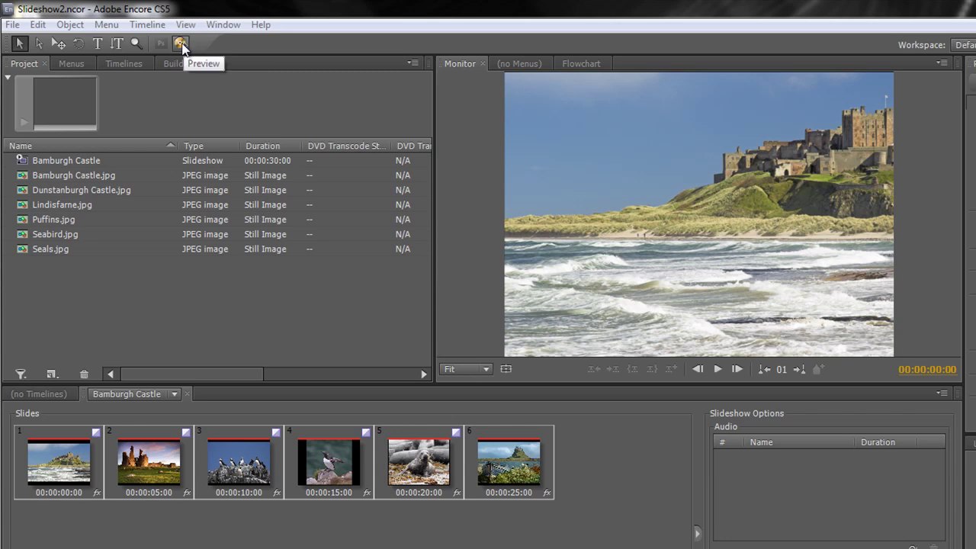
Step: Preview the slideshow, then close the preview and return to its audio options
{"action": "left_click", "coordinate": [181, 44]}
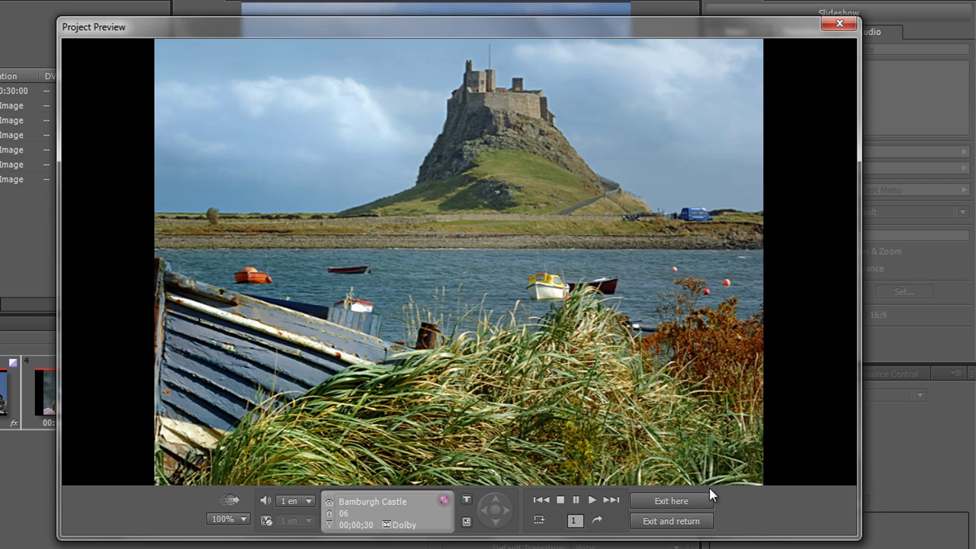
{"action": "left_click", "coordinate": [679, 501]}
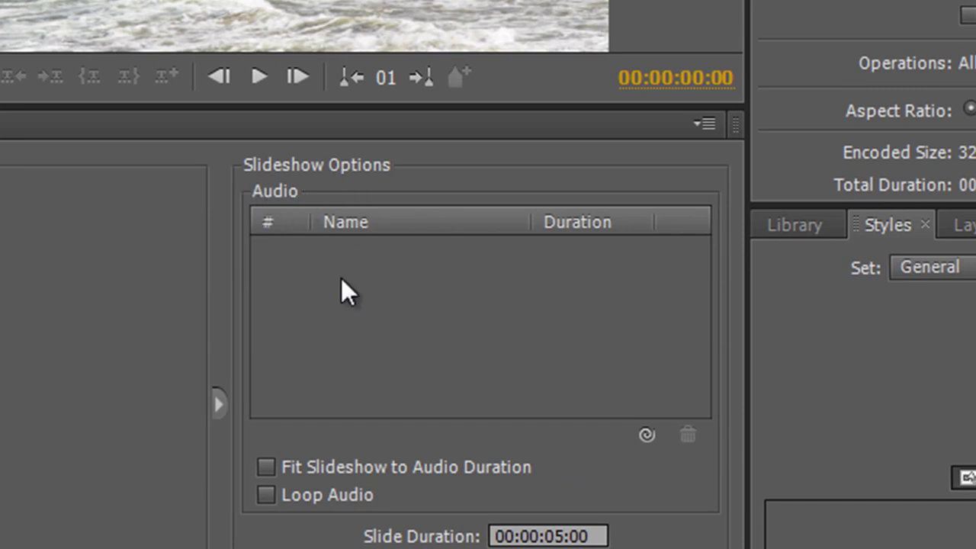
{"action": "left_click", "coordinate": [439, 347]}
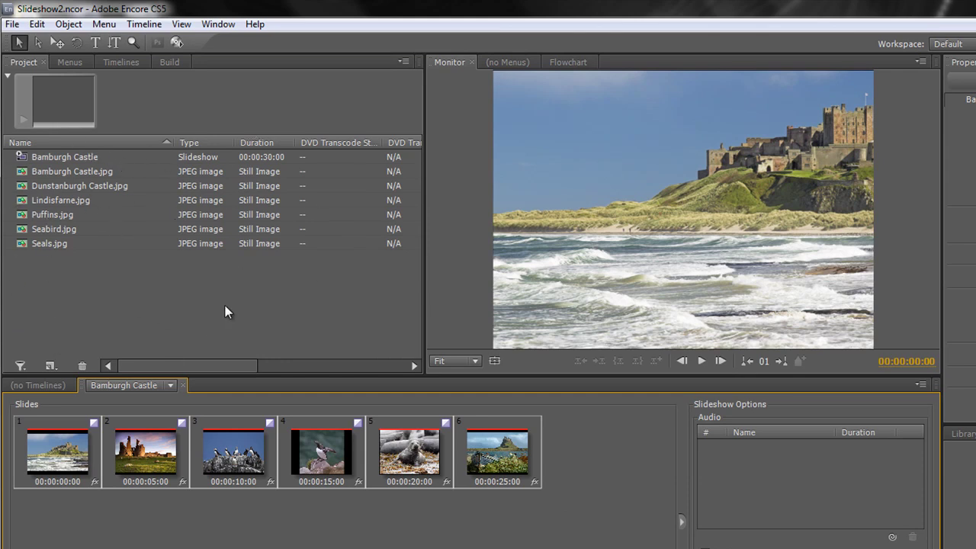
Step: Import Tango 1 Vc - Charter.wav into the Project panel as an asset
{"action": "right_click", "coordinate": [148, 297]}
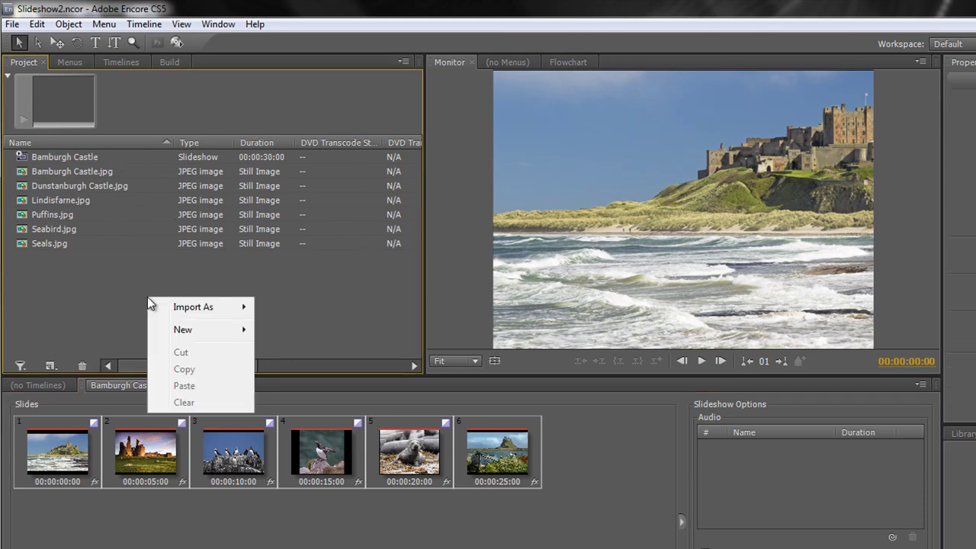
{"action": "mouse_move", "coordinate": [206, 309]}
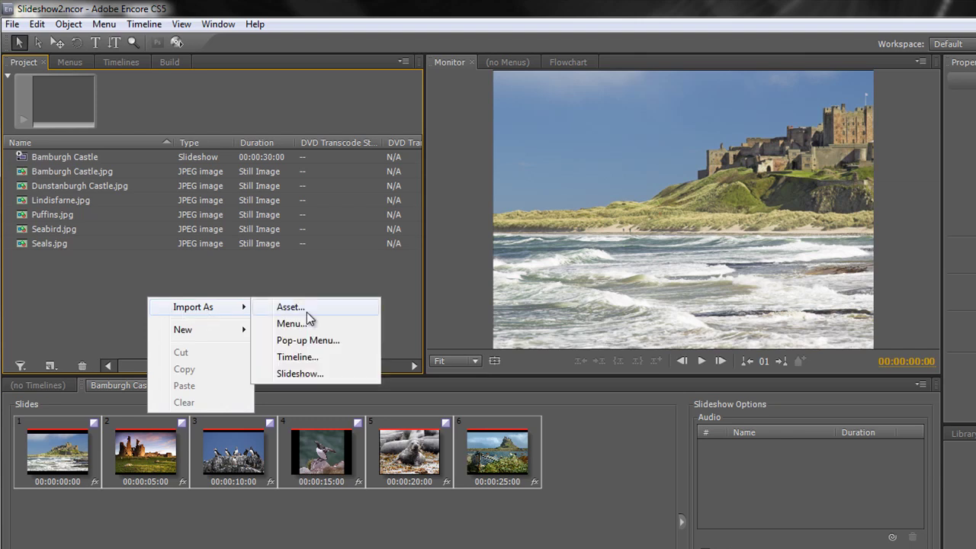
{"action": "left_click", "coordinate": [9, 25]}
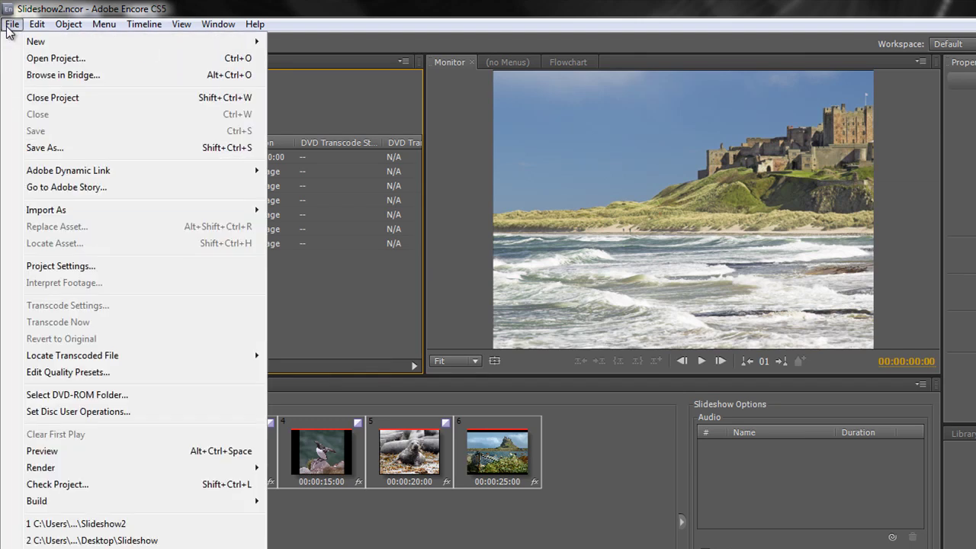
{"action": "mouse_move", "coordinate": [70, 208]}
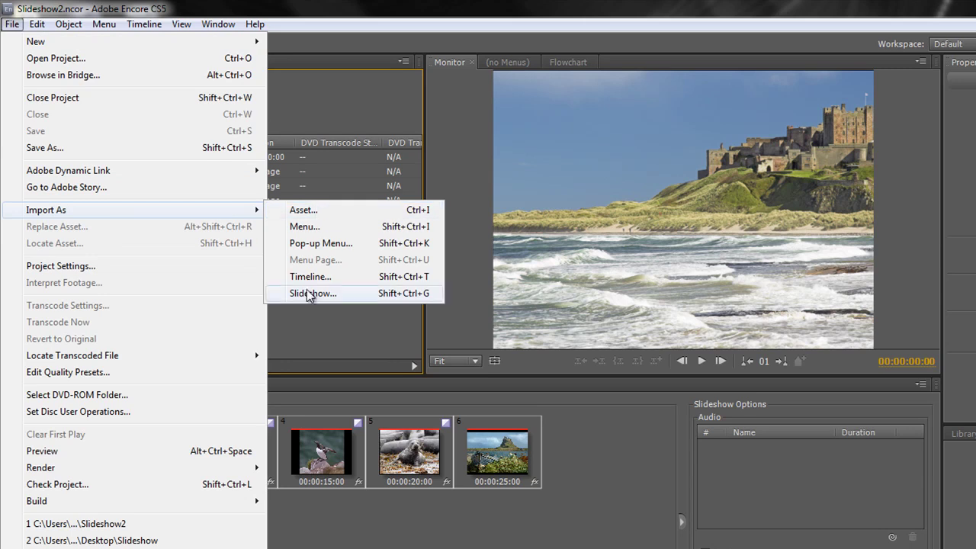
{"action": "left_click", "coordinate": [304, 325]}
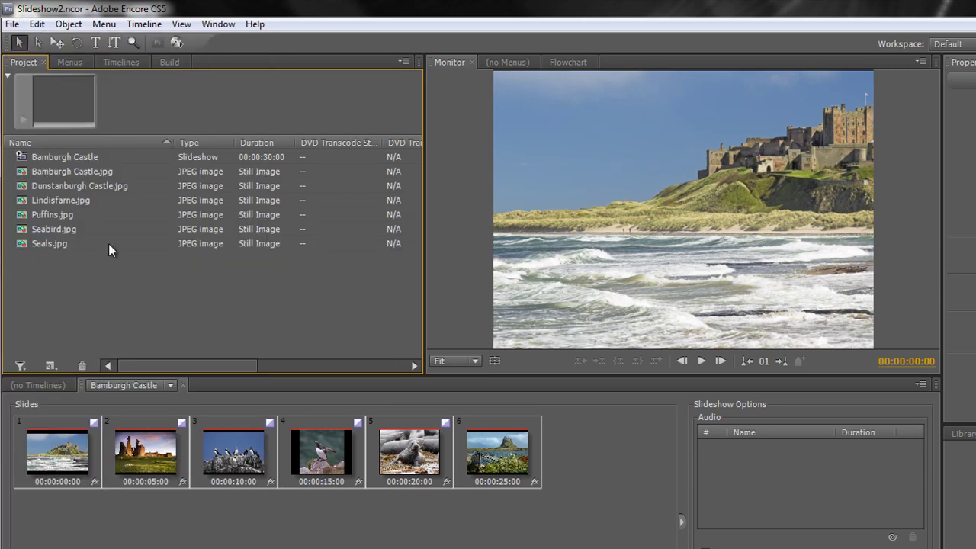
{"action": "double_click", "coordinate": [201, 289]}
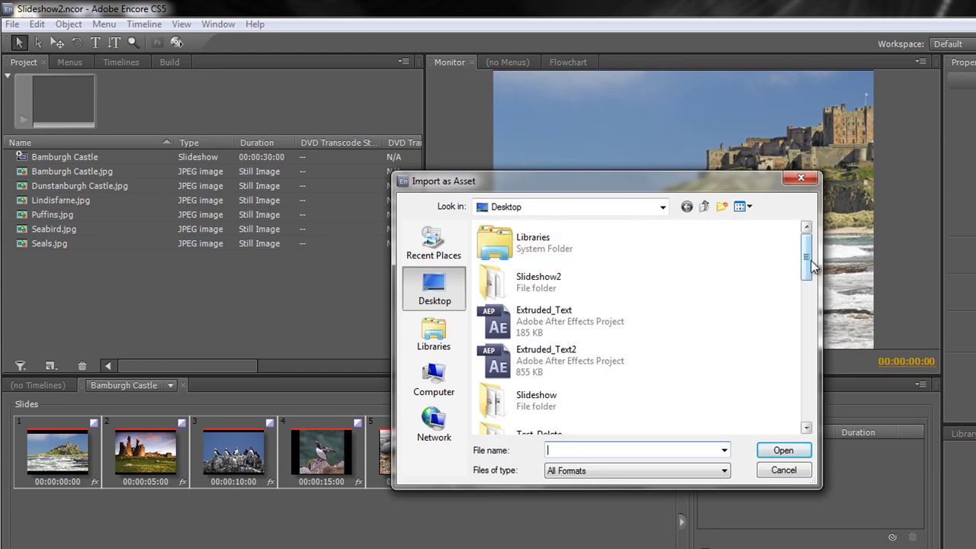
{"action": "left_click_drag", "start_coordinate": [808, 263], "coordinate": [805, 309]}
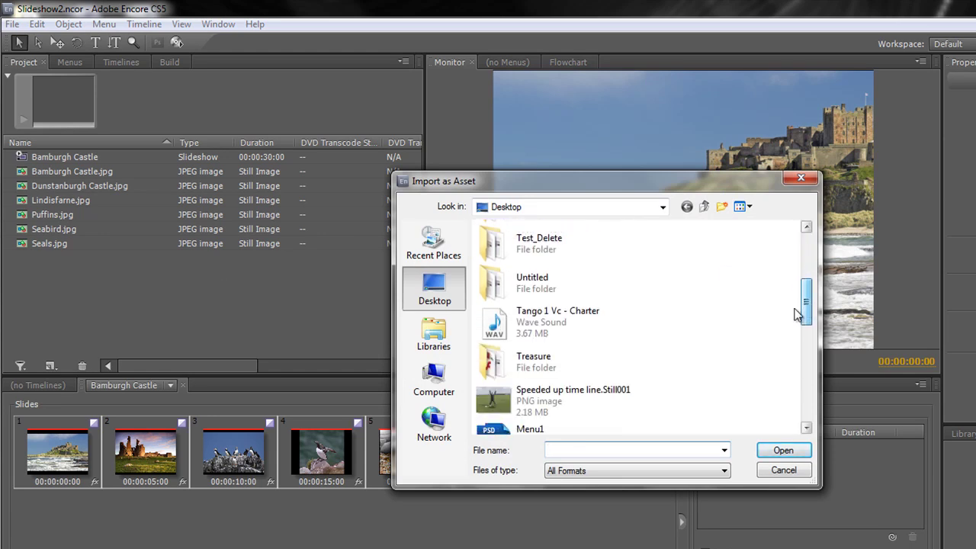
{"action": "double_click", "coordinate": [496, 322]}
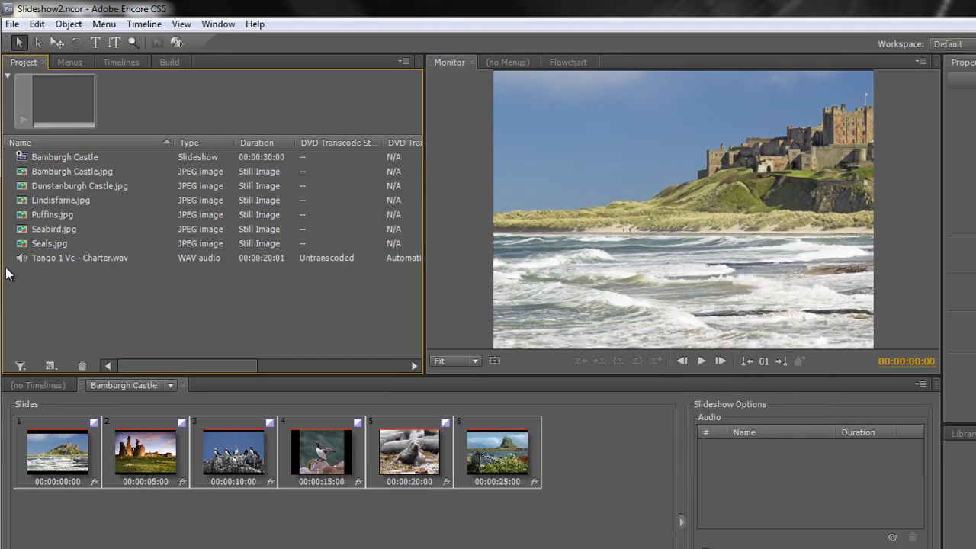
Step: Pick-whip Tango 1 Vc - Charter.wav as the slideshow's audio and preview it
{"action": "left_click_drag", "start_coordinate": [20, 261], "coordinate": [172, 272]}
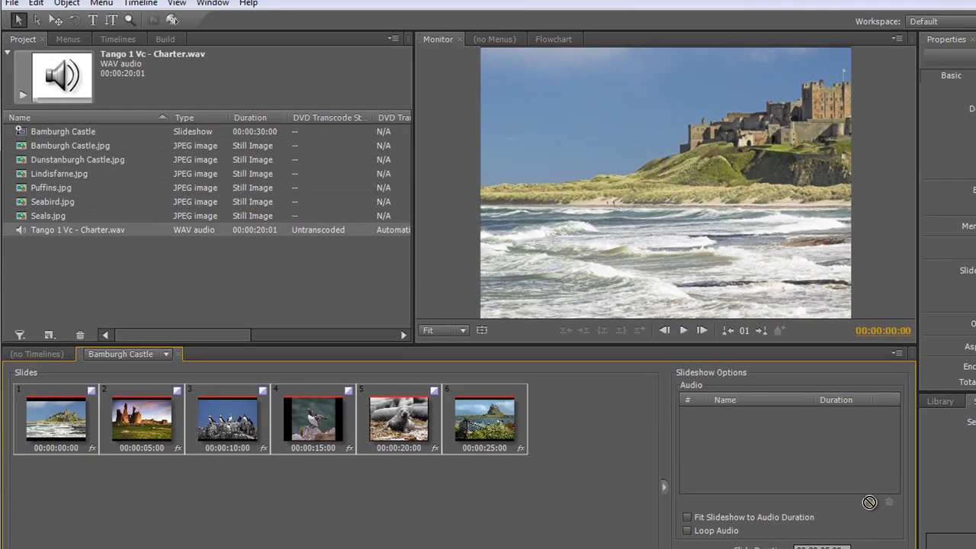
{"action": "left_click_drag", "start_coordinate": [833, 496], "coordinate": [93, 228]}
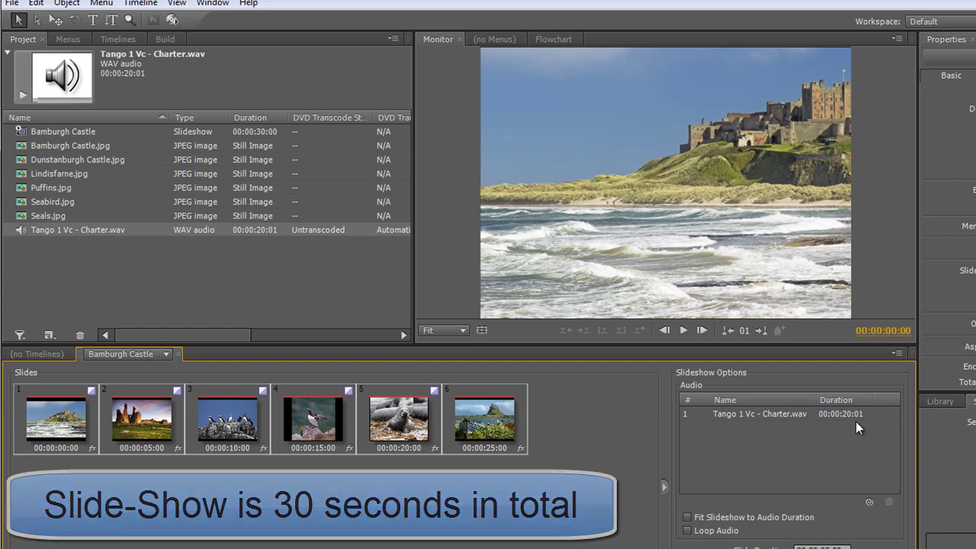
{"action": "left_click", "coordinate": [172, 22]}
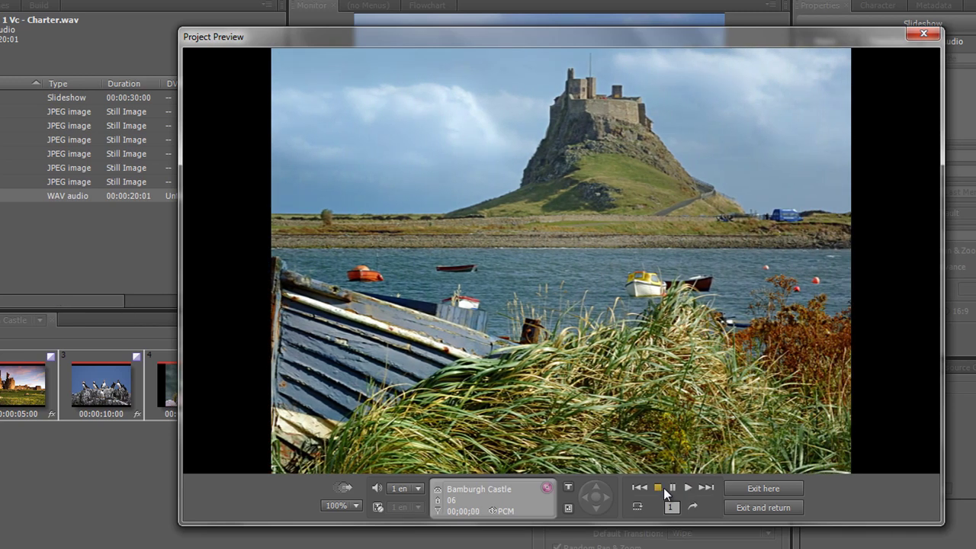
{"action": "left_click", "coordinate": [780, 489]}
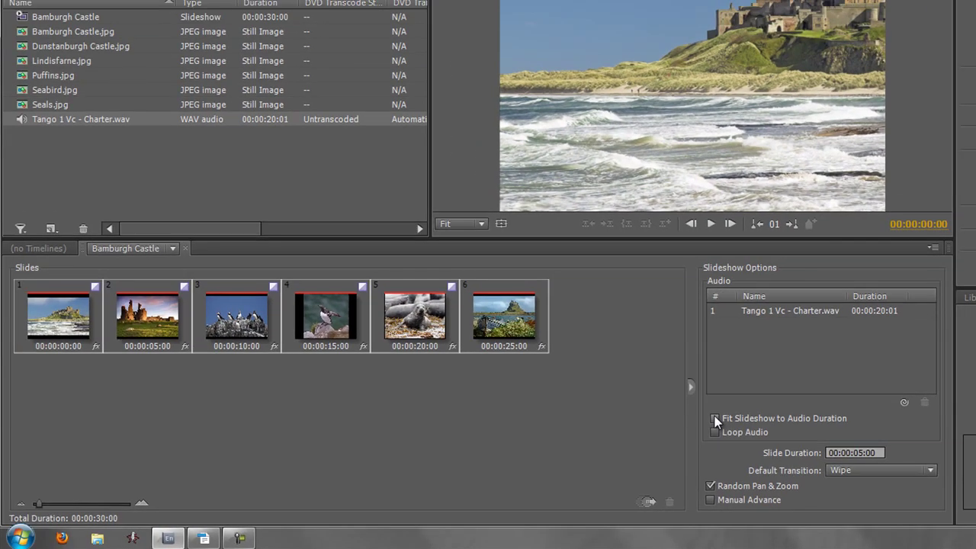
Step: Turn on Fit Slideshow to Audio Duration and preview the retimed slideshow
{"action": "left_click", "coordinate": [536, 328]}
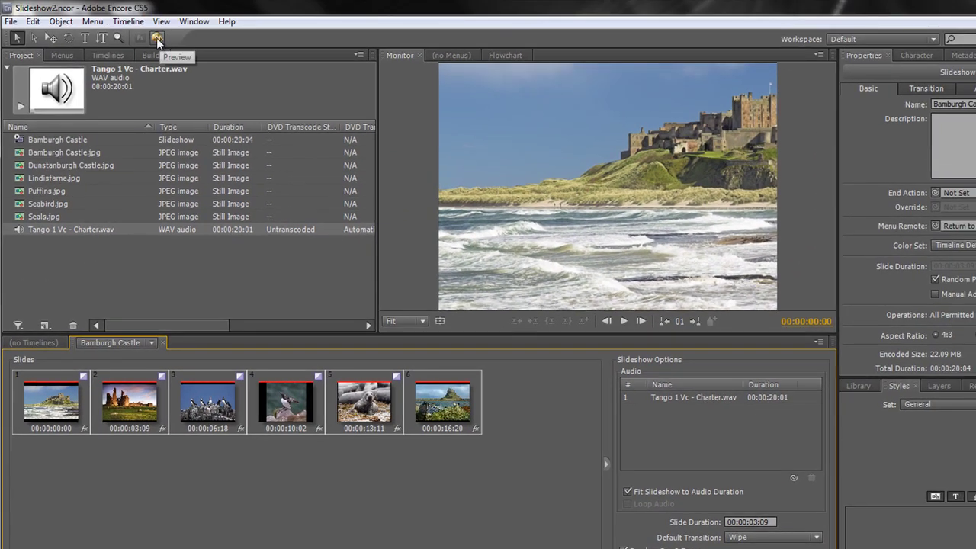
{"action": "left_click", "coordinate": [157, 39]}
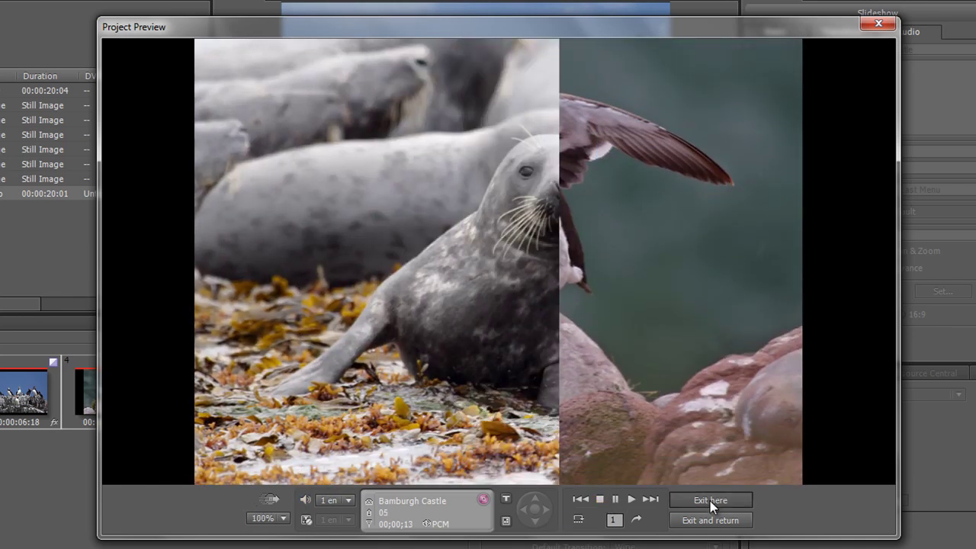
{"action": "left_click", "coordinate": [710, 502]}
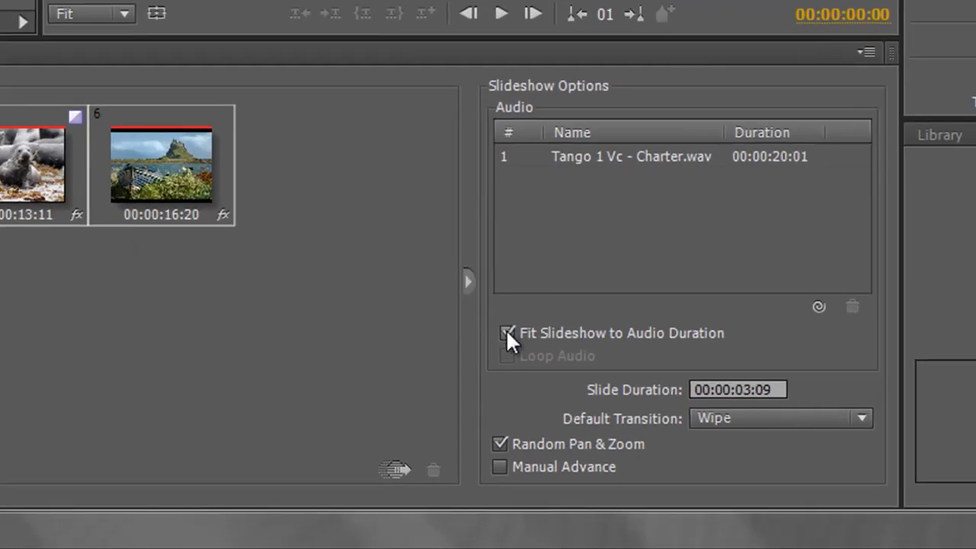
Step: Retoggle Fit Slideshow to Audio Duration so the total becomes 00:00:20:01, then select the Seals slide
{"action": "left_click", "coordinate": [506, 333]}
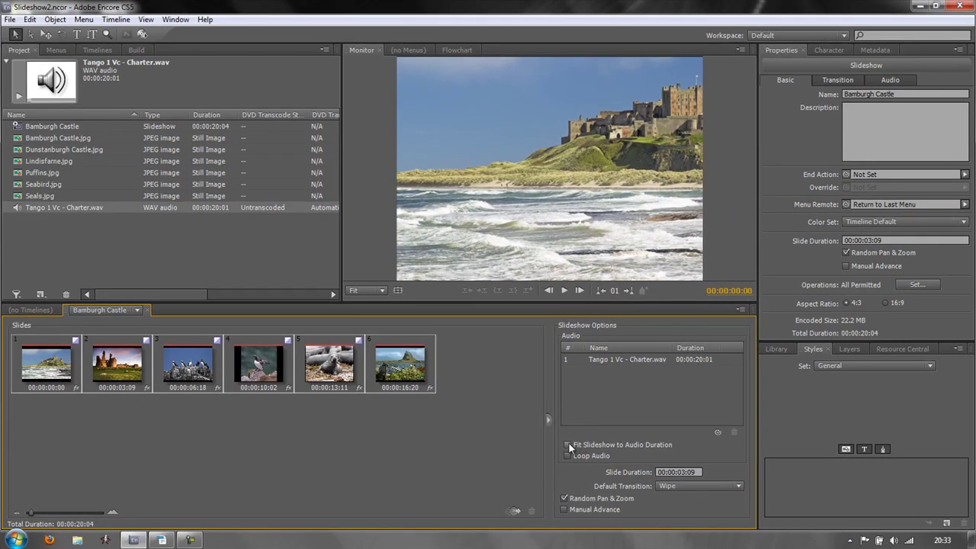
{"action": "left_click", "coordinate": [568, 444]}
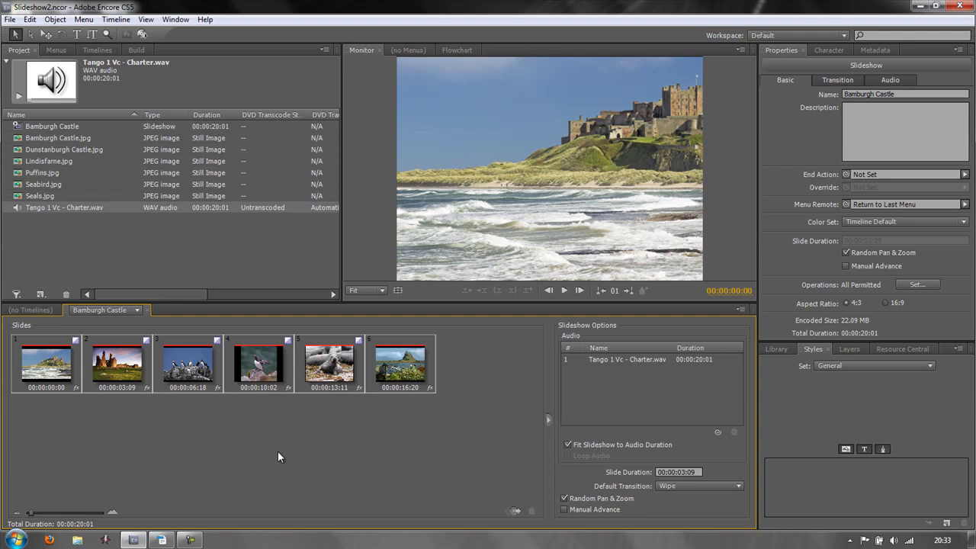
{"action": "left_click", "coordinate": [336, 372]}
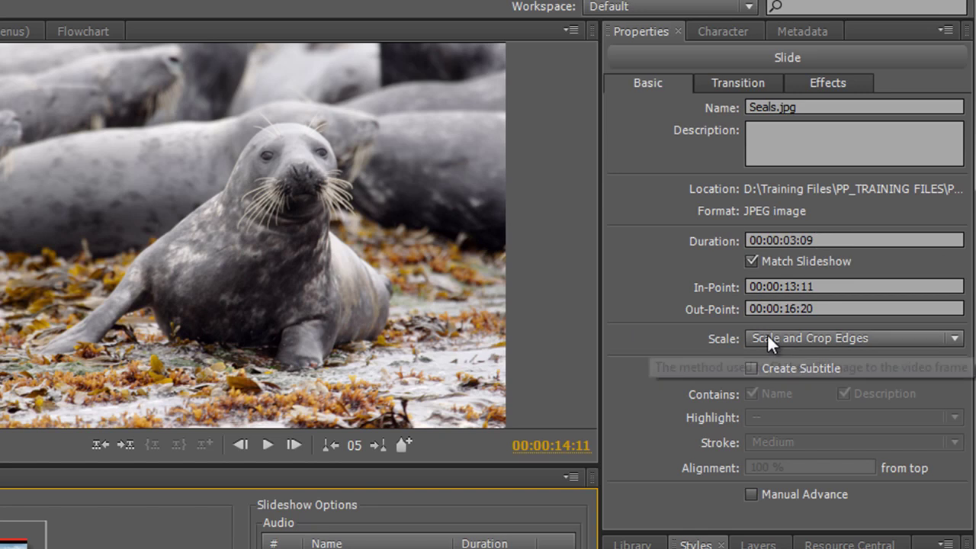
Step: Uncheck Match Slideshow and set the Seals slide duration to 00:00:06:00
{"action": "left_click", "coordinate": [753, 263]}
{"action": "left_click", "coordinate": [793, 240]}
{"action": "left_click_drag", "start_coordinate": [794, 241], "coordinate": [806, 241]}
{"action": "type", "text": "6"}
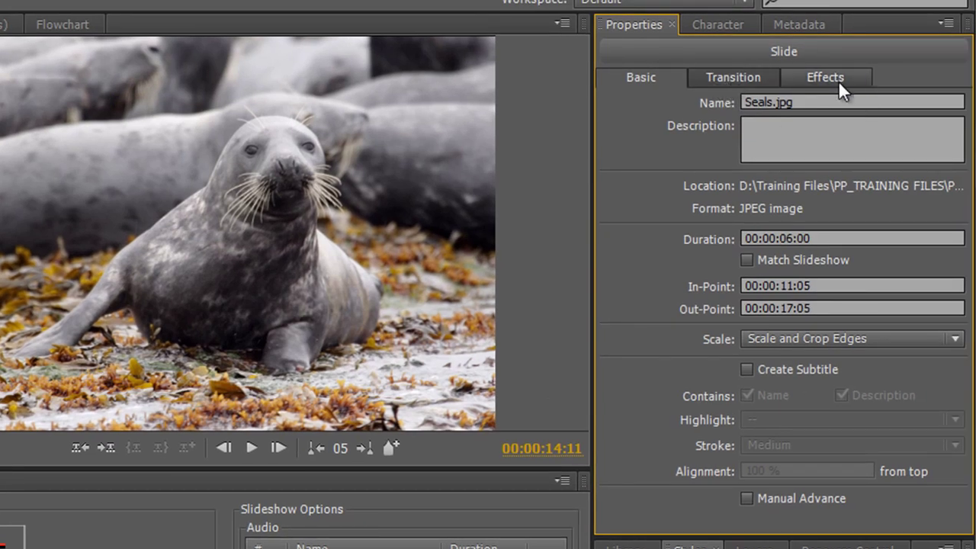
{"action": "left_click", "coordinate": [742, 76]}
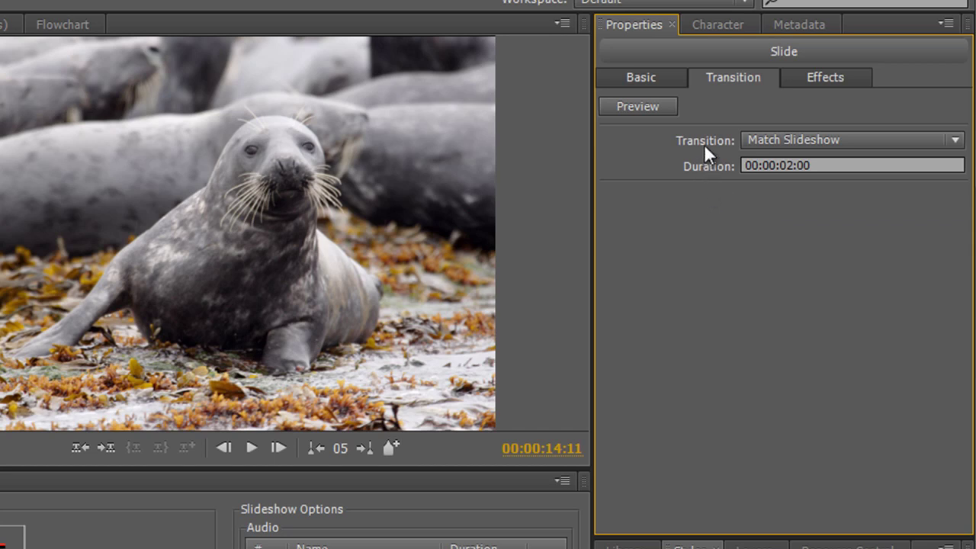
Step: Set the Seals slide's transition to Dip to Black
{"action": "left_click", "coordinate": [953, 140]}
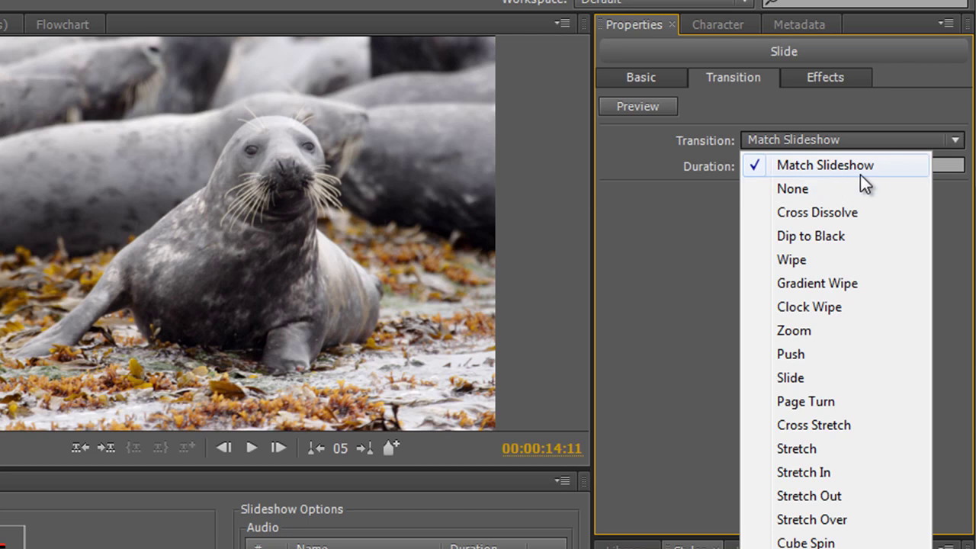
{"action": "left_click", "coordinate": [812, 236]}
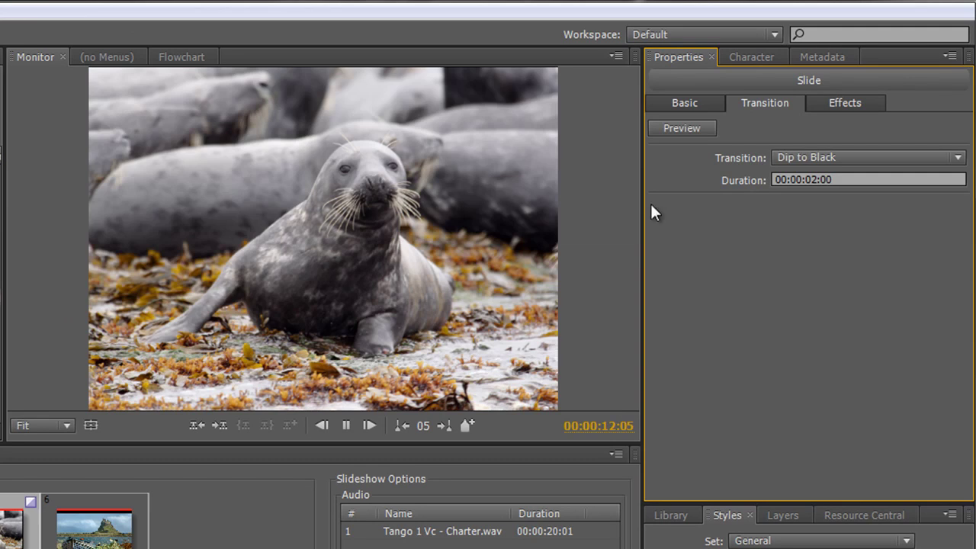
Step: Preview Dip to Black, then switch to Cube Spin, West to East, and preview it
{"action": "left_click", "coordinate": [688, 128]}
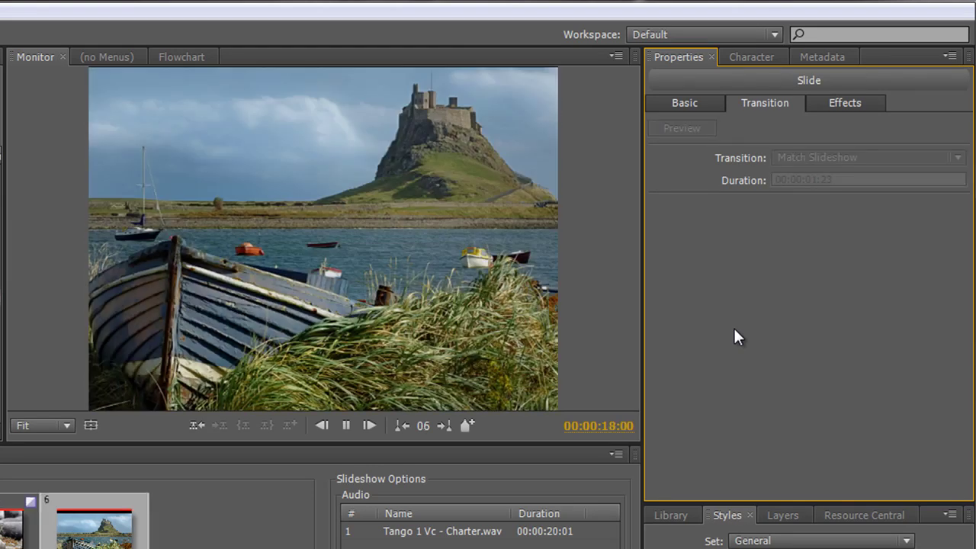
{"action": "left_click", "coordinate": [954, 158]}
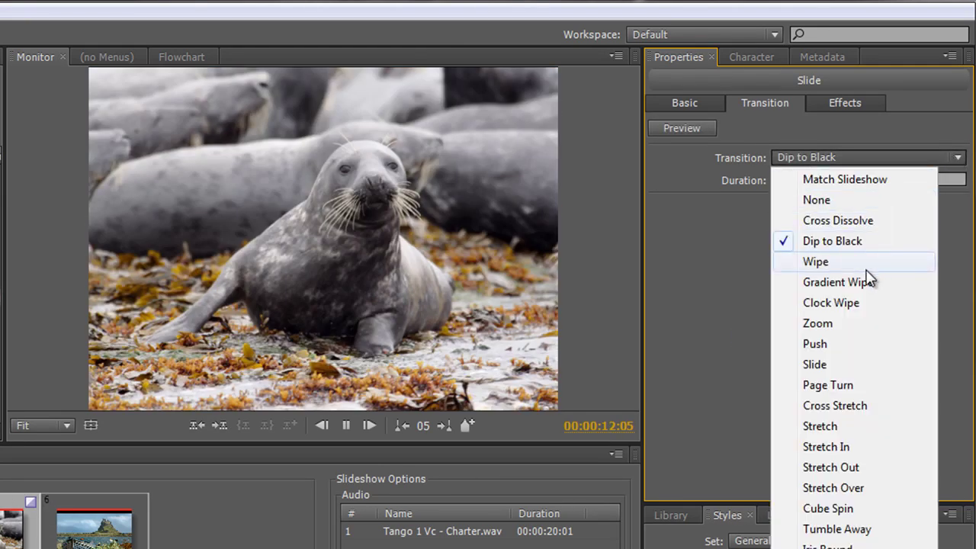
{"action": "left_click", "coordinate": [831, 508]}
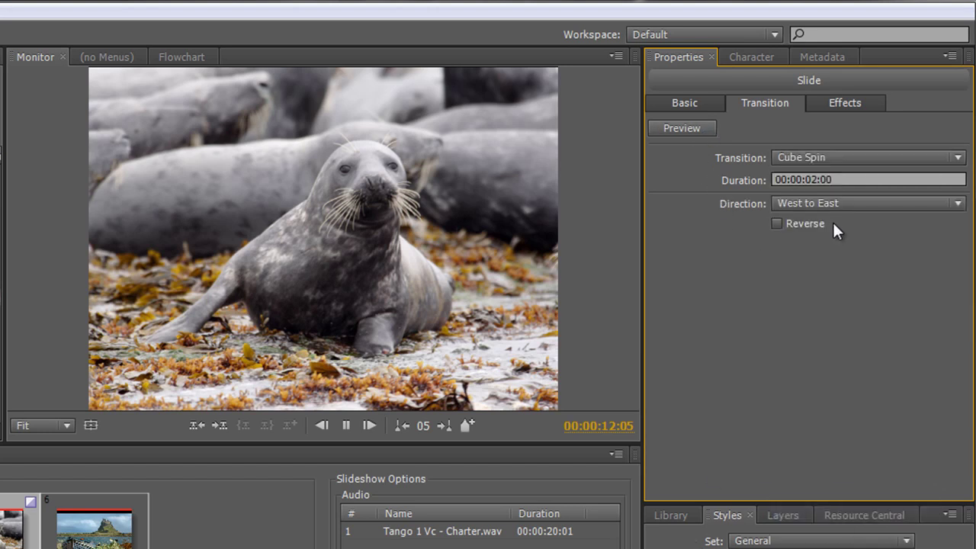
{"action": "left_click", "coordinate": [953, 204]}
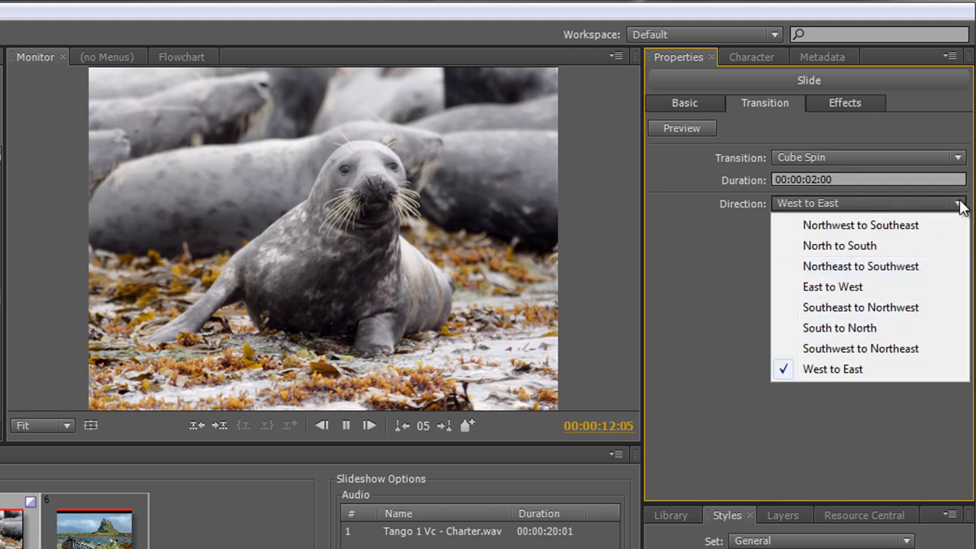
{"action": "key", "text": "Escape"}
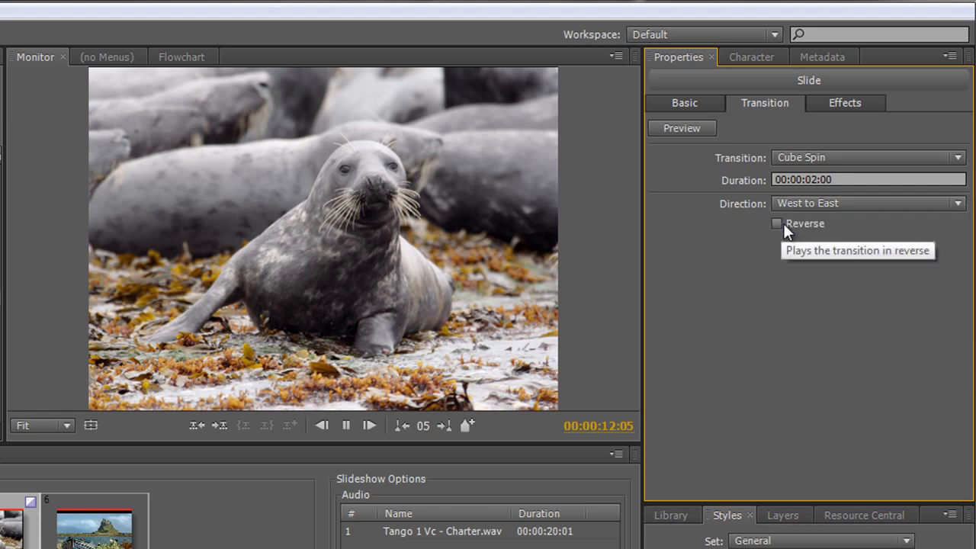
{"action": "left_click", "coordinate": [688, 129]}
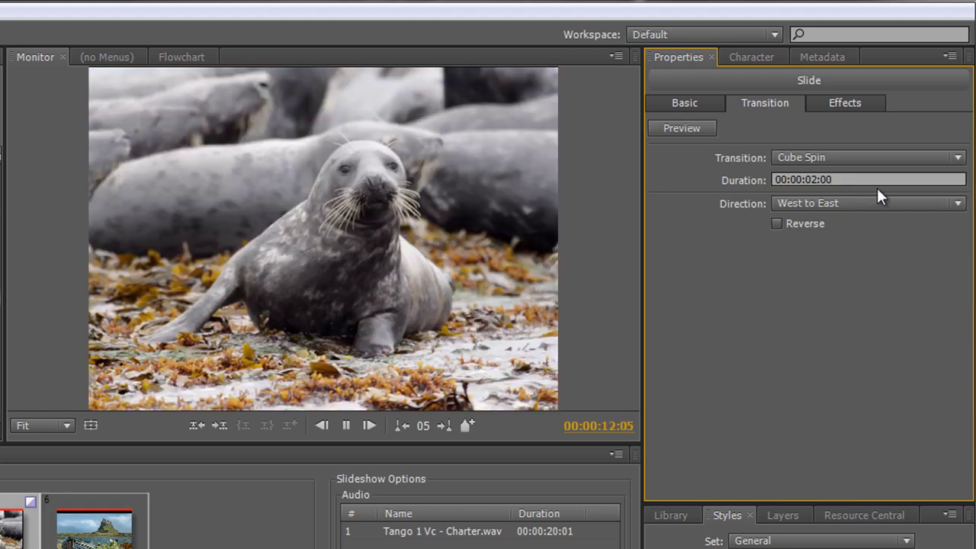
Step: Change the Seals transition back to Dip to Black and show its Effects settings
{"action": "left_click", "coordinate": [957, 158]}
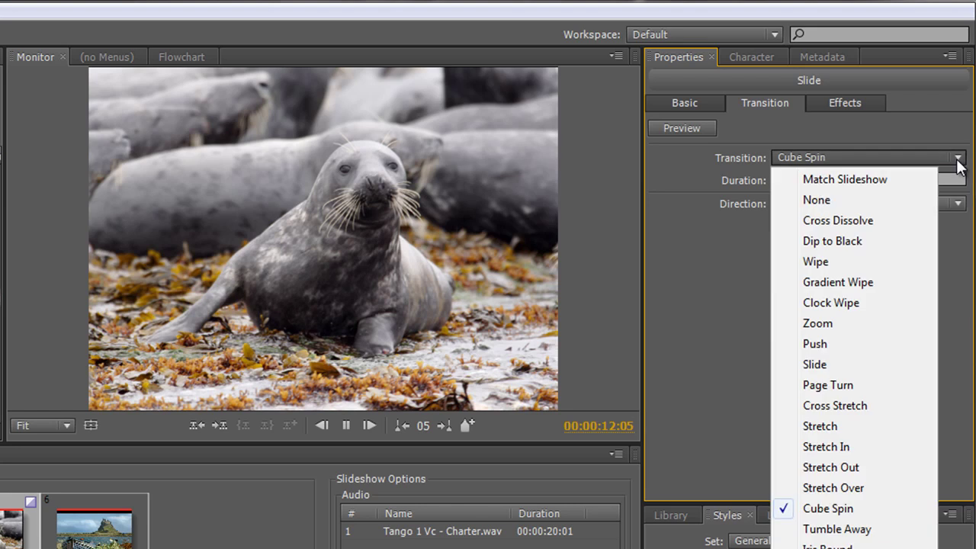
{"action": "left_click", "coordinate": [833, 241]}
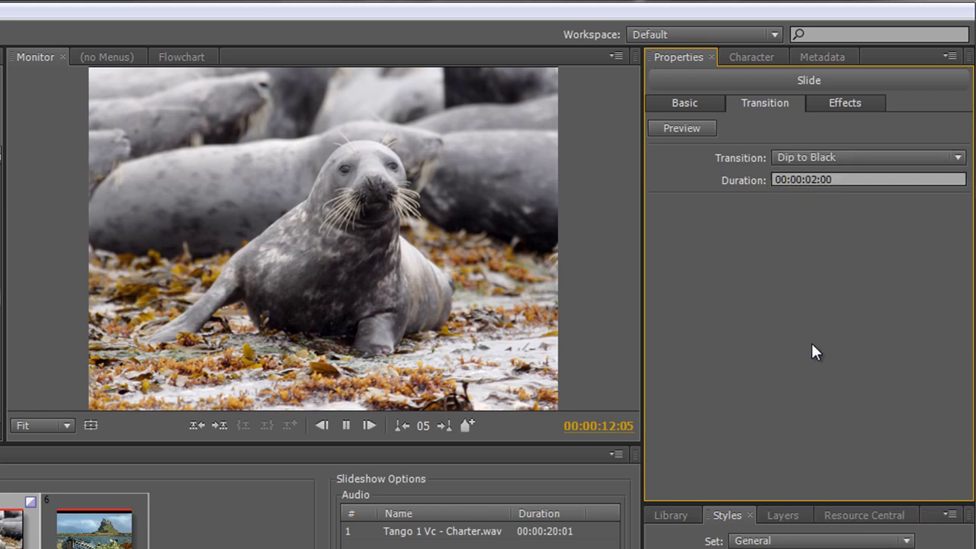
{"action": "left_click", "coordinate": [844, 104]}
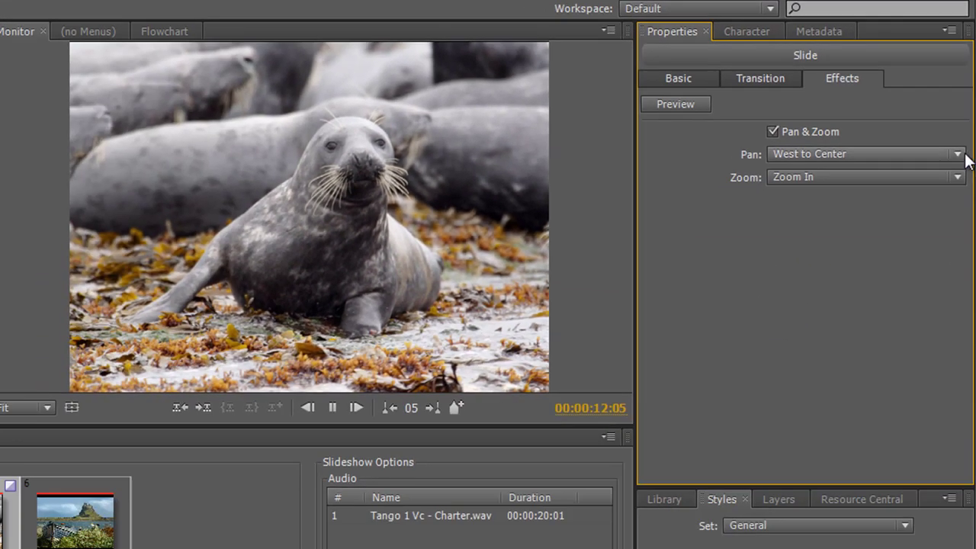
Step: Set Pan to East to West and Zoom to Zoom Out, then preview the effect
{"action": "left_click", "coordinate": [958, 154]}
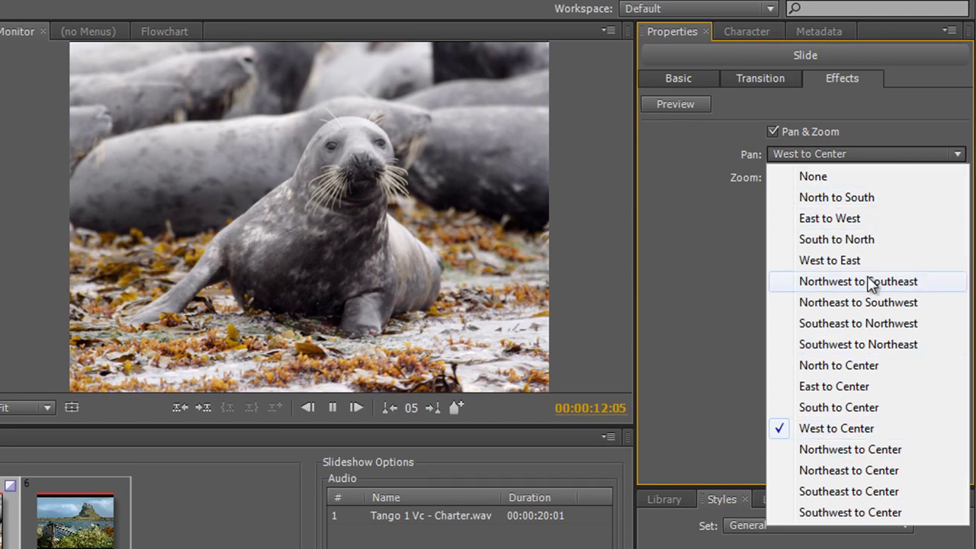
{"action": "left_click", "coordinate": [810, 221]}
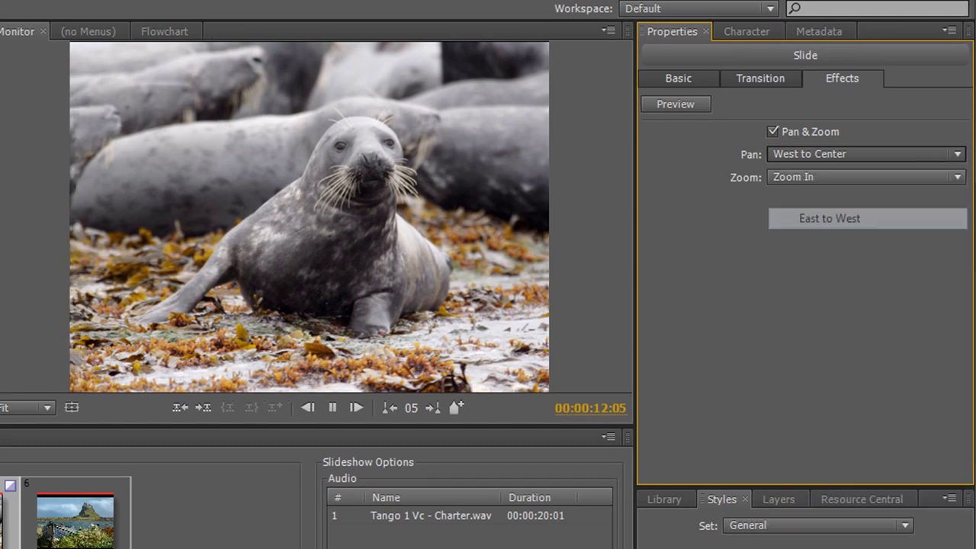
{"action": "left_click", "coordinate": [960, 179]}
{"action": "left_click", "coordinate": [842, 242]}
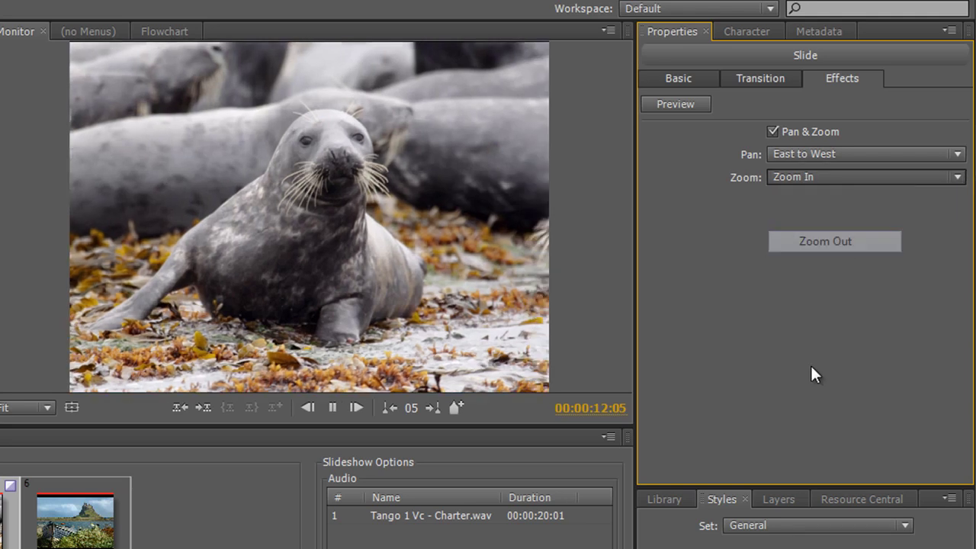
{"action": "left_click", "coordinate": [677, 104]}
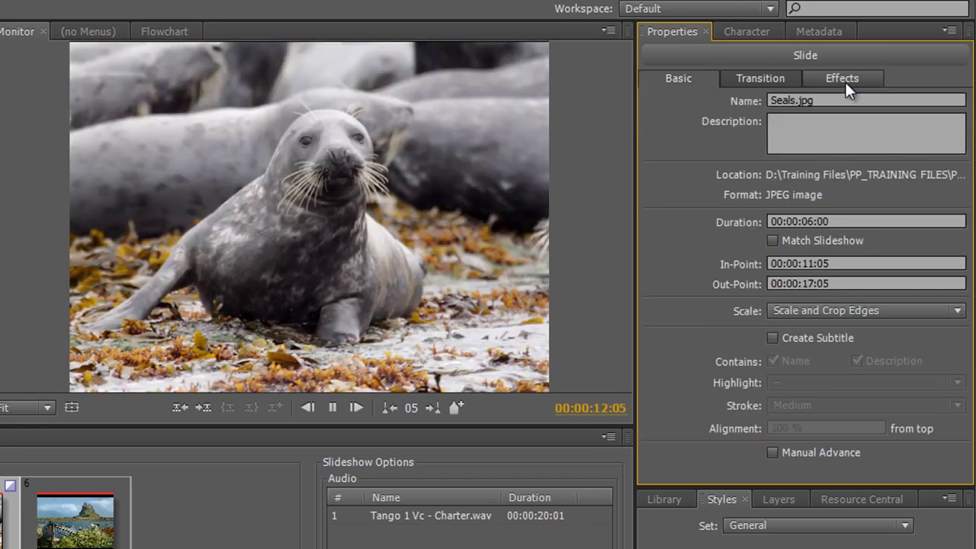
{"action": "left_click", "coordinate": [845, 80]}
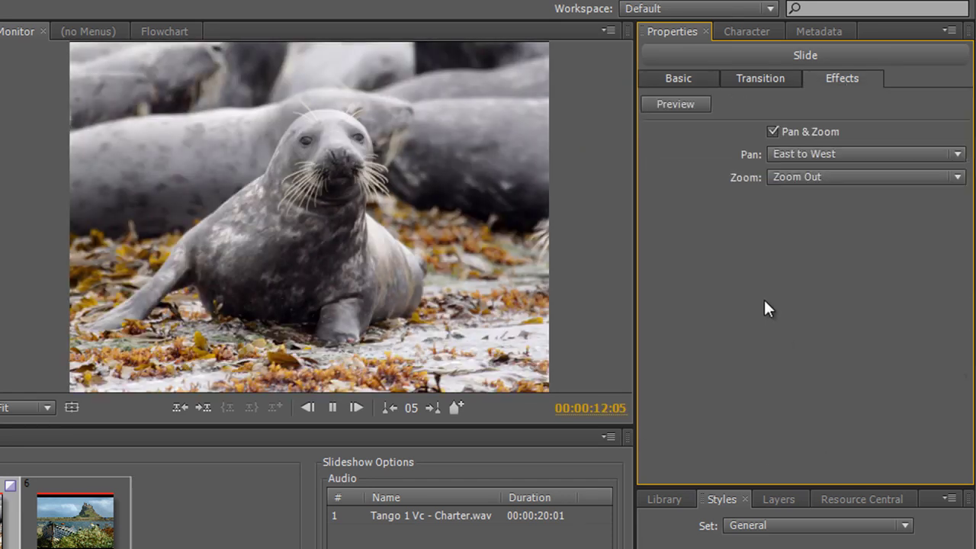
Step: Review the Seals slide's Basic, Transition and Effects settings
{"action": "left_click", "coordinate": [687, 78]}
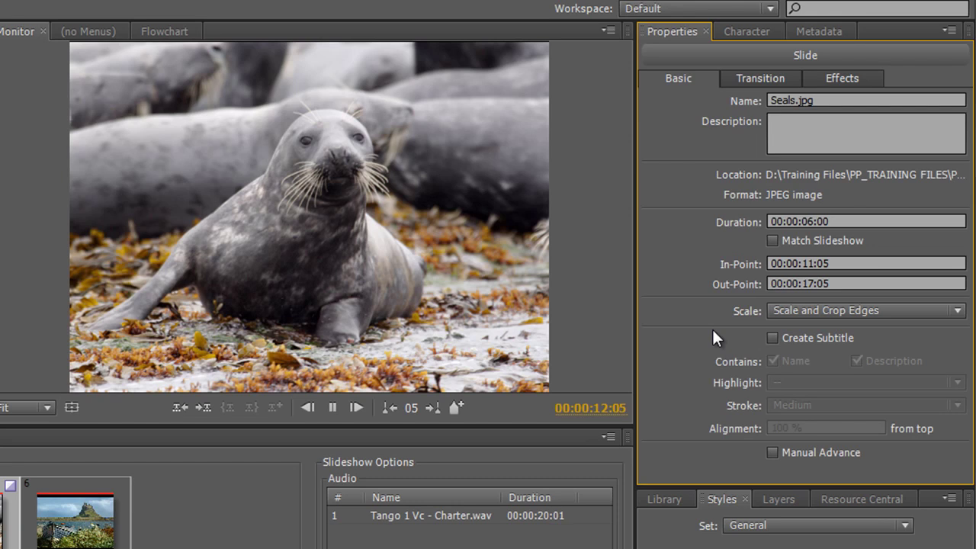
{"action": "left_click", "coordinate": [749, 81]}
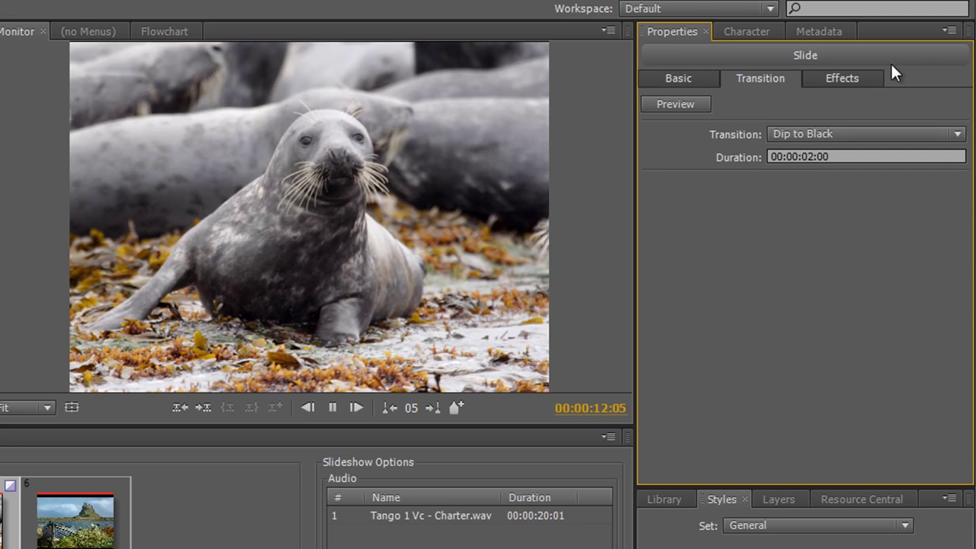
{"action": "left_click", "coordinate": [841, 74]}
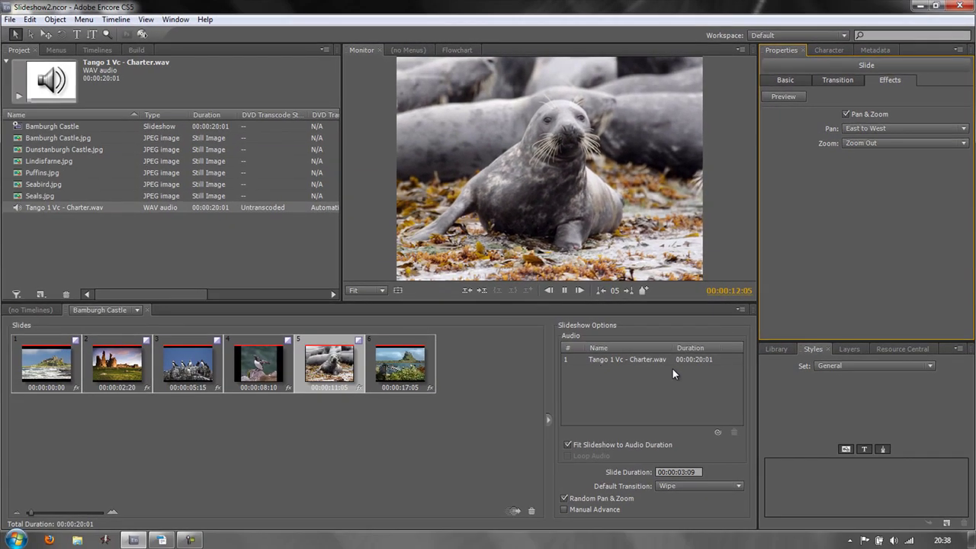
Step: Show the Seals slide's Basic properties: 00:00:06:00 long, Scale and Crop Edges
{"action": "left_click", "coordinate": [786, 81]}
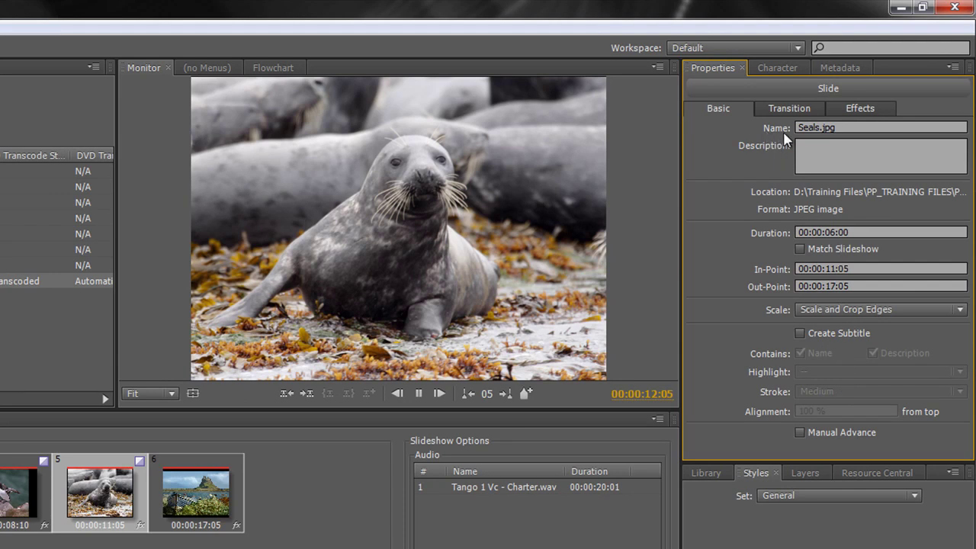
Step: Turn on the Seals subtitle and add the description 'This is a seal', giving 'Seals - This is a seal'
{"action": "left_click", "coordinate": [802, 334]}
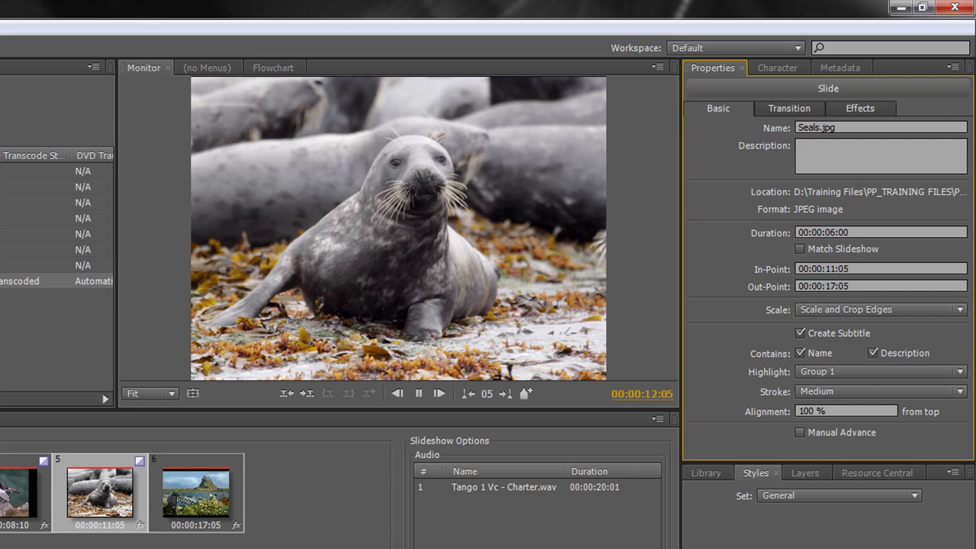
{"action": "left_click", "coordinate": [107, 507]}
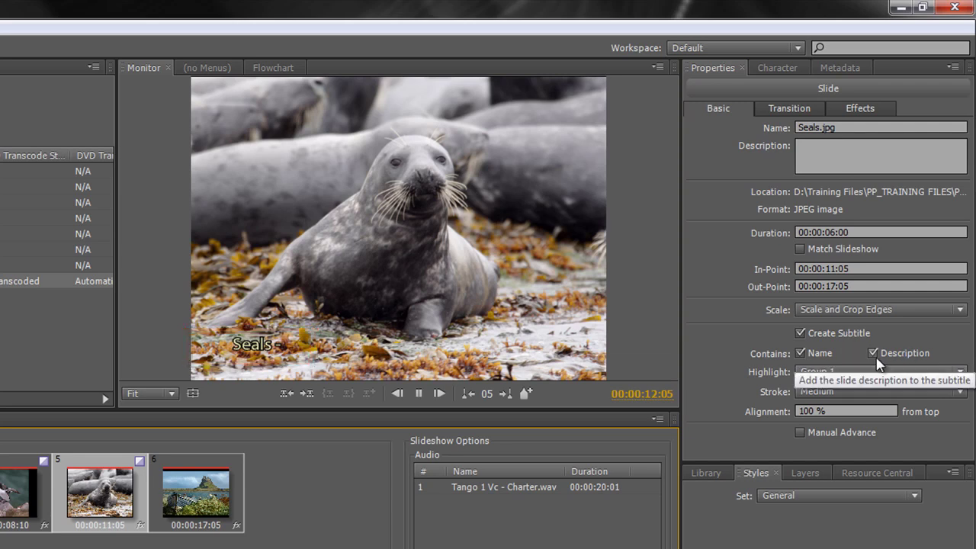
{"action": "left_click", "coordinate": [838, 156]}
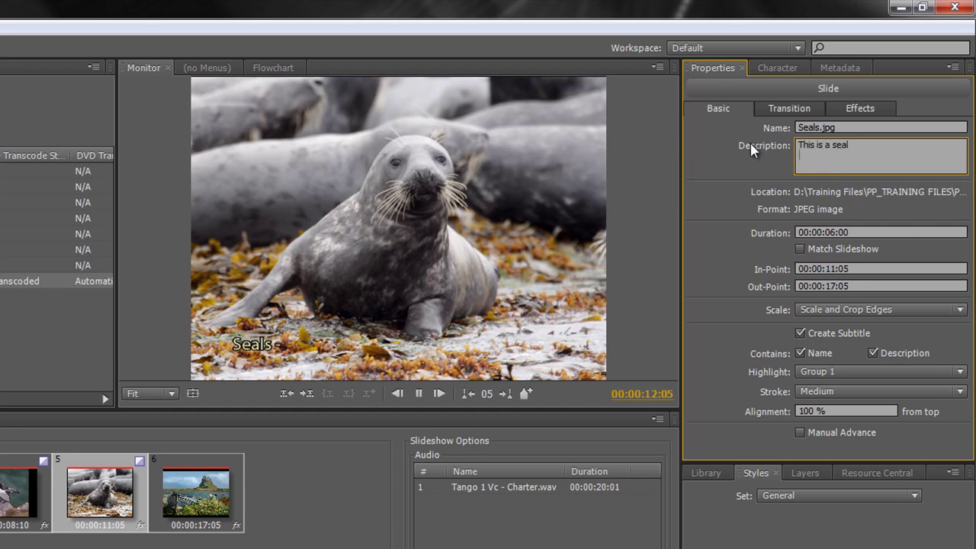
{"action": "left_click", "coordinate": [46, 430]}
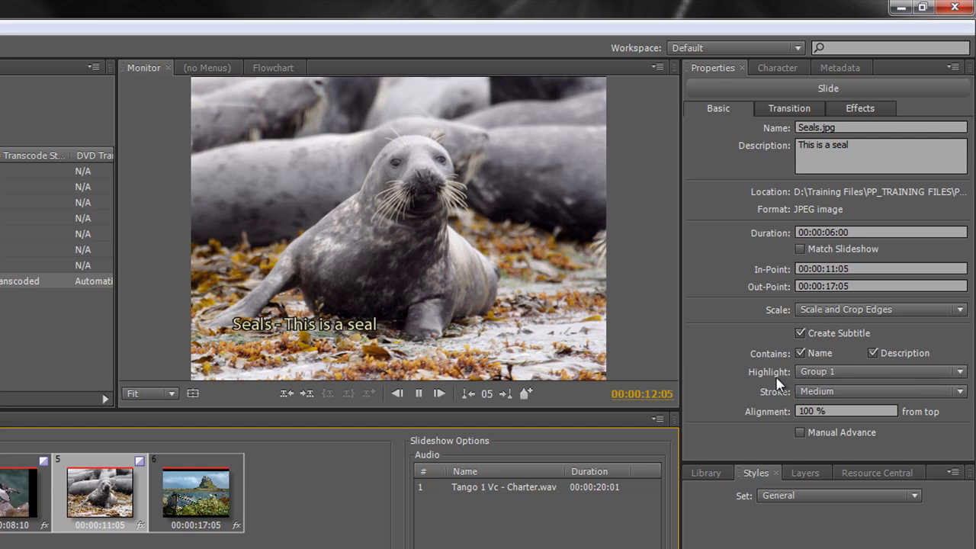
Step: Preview the Group 2 and Group 3 subtitle highlights, then return to Group 1
{"action": "left_click", "coordinate": [960, 373]}
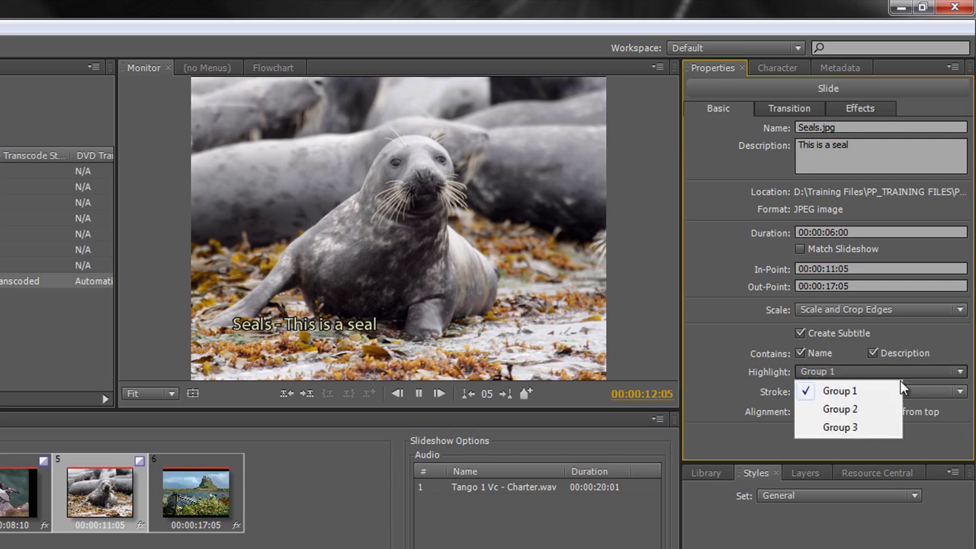
{"action": "left_click", "coordinate": [841, 409]}
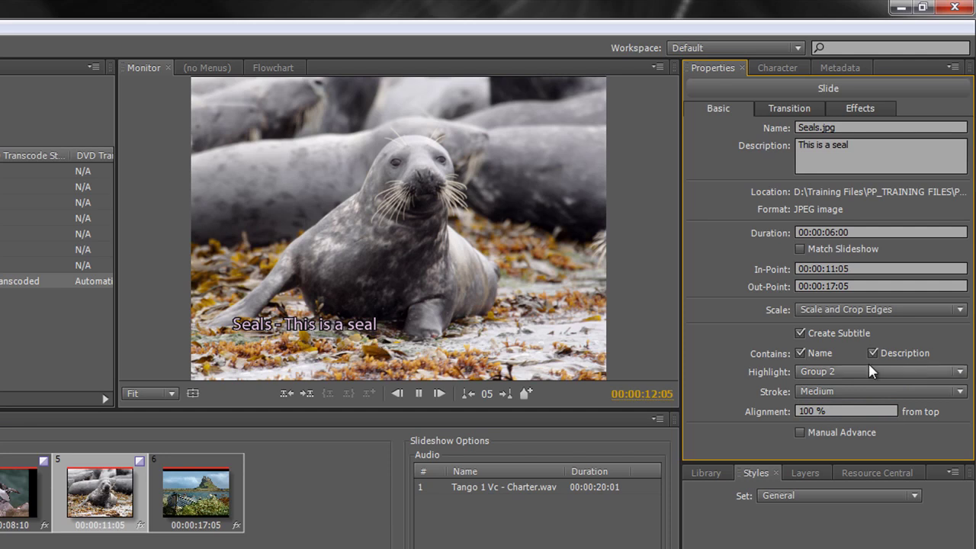
{"action": "left_click", "coordinate": [959, 374]}
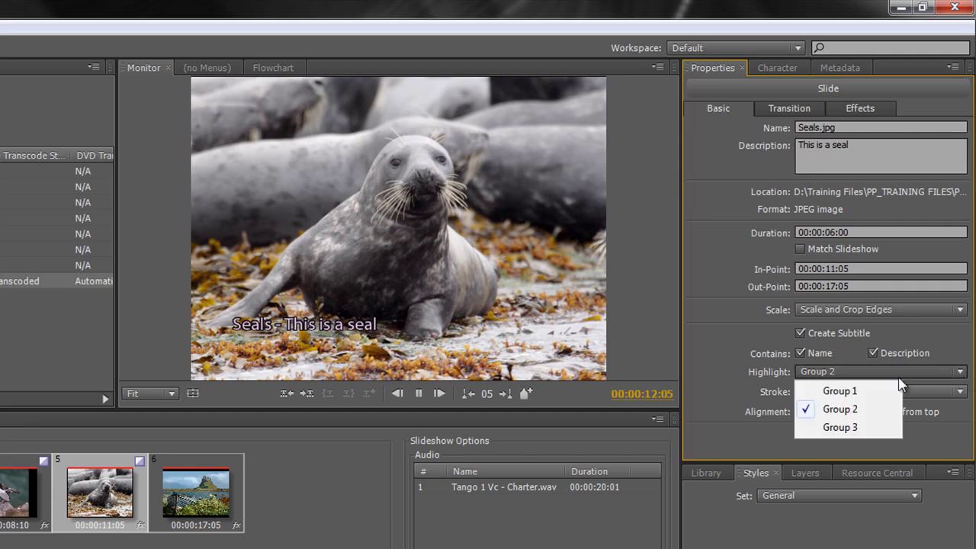
{"action": "left_click", "coordinate": [840, 427]}
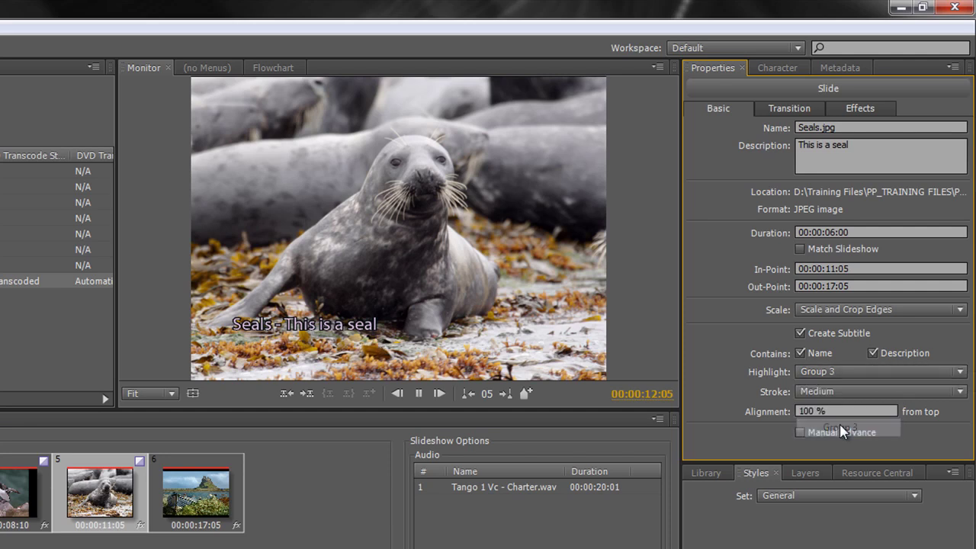
{"action": "left_click", "coordinate": [959, 372]}
{"action": "left_click", "coordinate": [940, 390]}
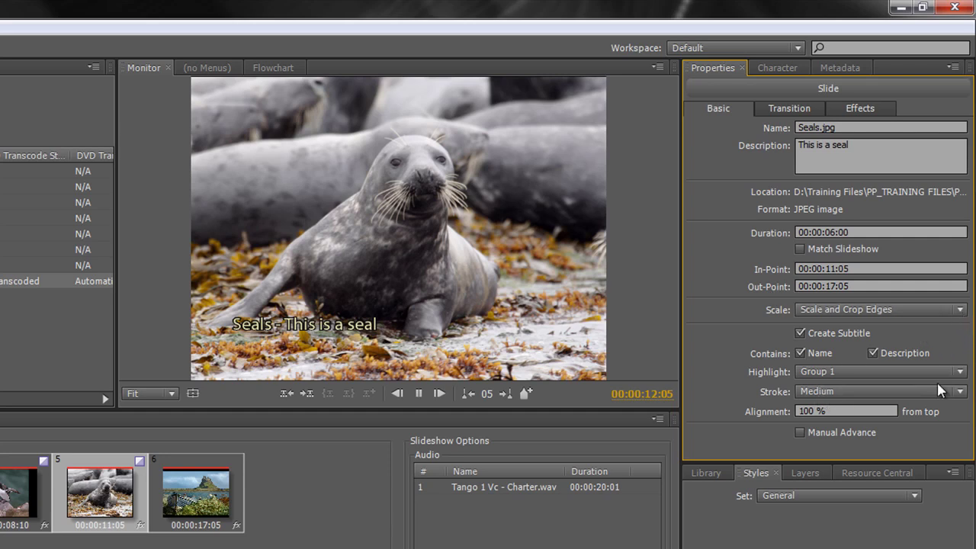
Step: Try None and Light subtitle strokes, then settle on a Heavy stroke
{"action": "left_click", "coordinate": [960, 391]}
{"action": "left_click", "coordinate": [839, 410]}
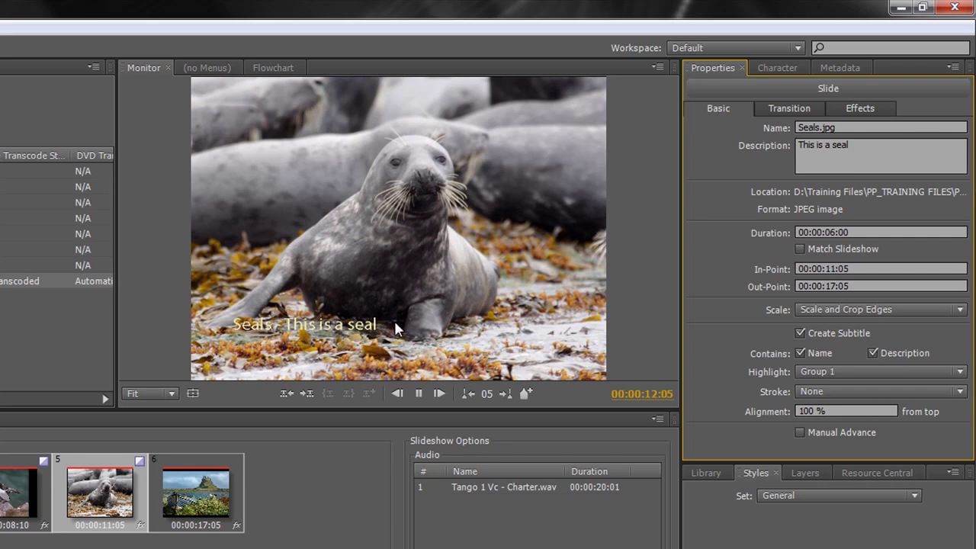
{"action": "left_click", "coordinate": [960, 391]}
{"action": "left_click", "coordinate": [832, 427]}
{"action": "left_click", "coordinate": [960, 391]}
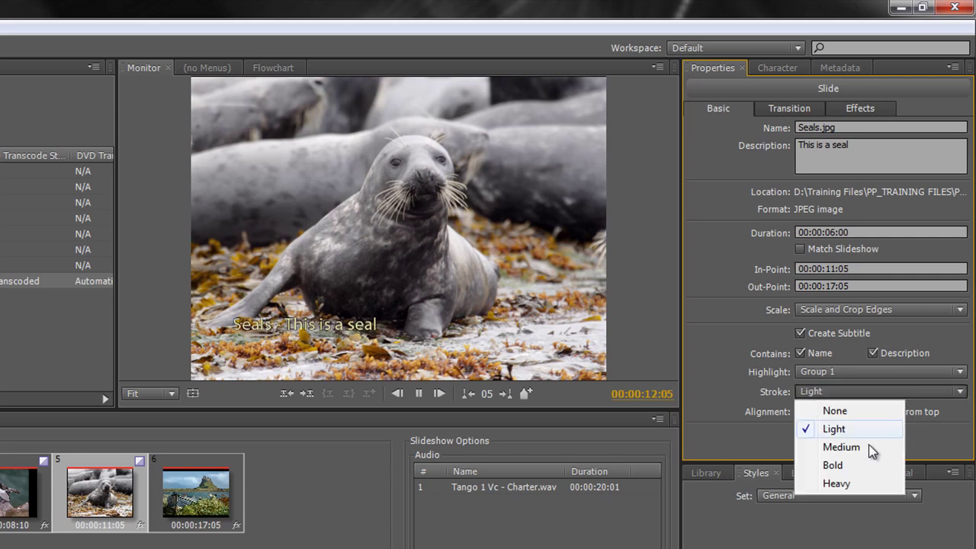
{"action": "left_click", "coordinate": [838, 483]}
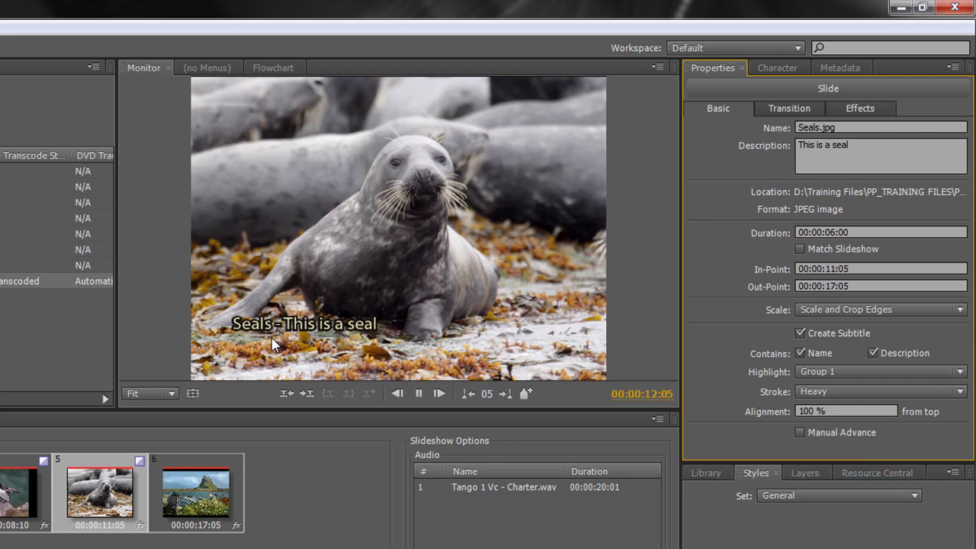
{"action": "left_click", "coordinate": [804, 416]}
Step: Show the safe-area guides and test the subtitle at 50% vertical alignment
{"action": "left_click", "coordinate": [196, 392]}
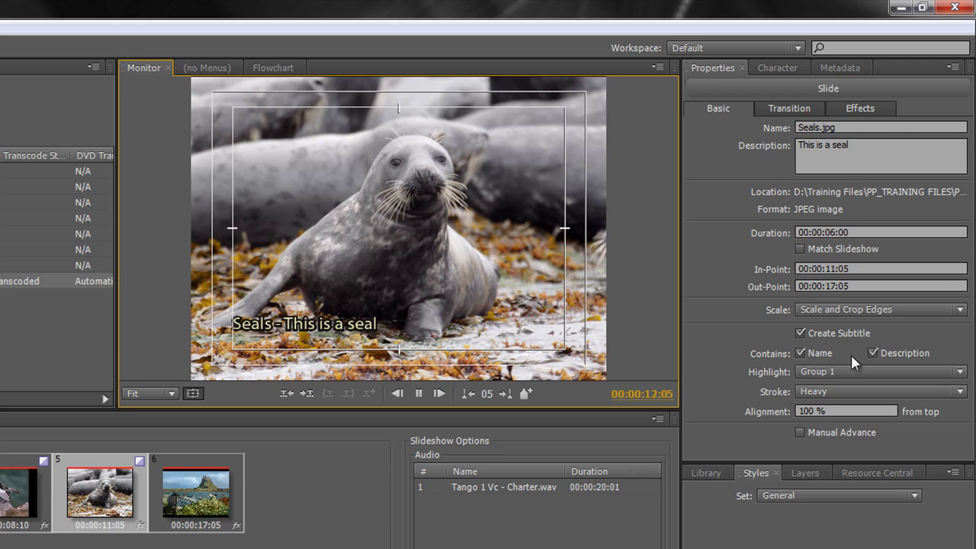
{"action": "left_click", "coordinate": [807, 411]}
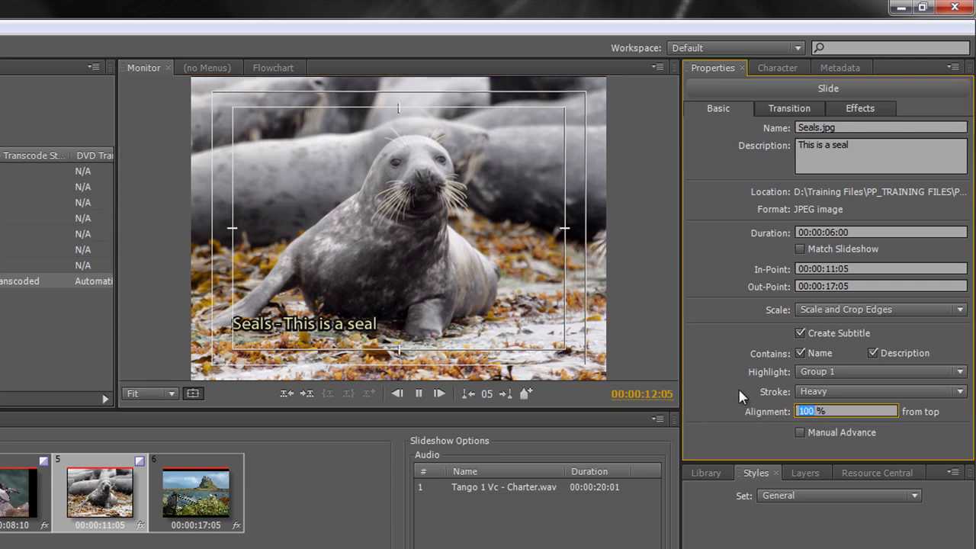
{"action": "type", "text": "50"}
{"action": "key", "text": "Return"}
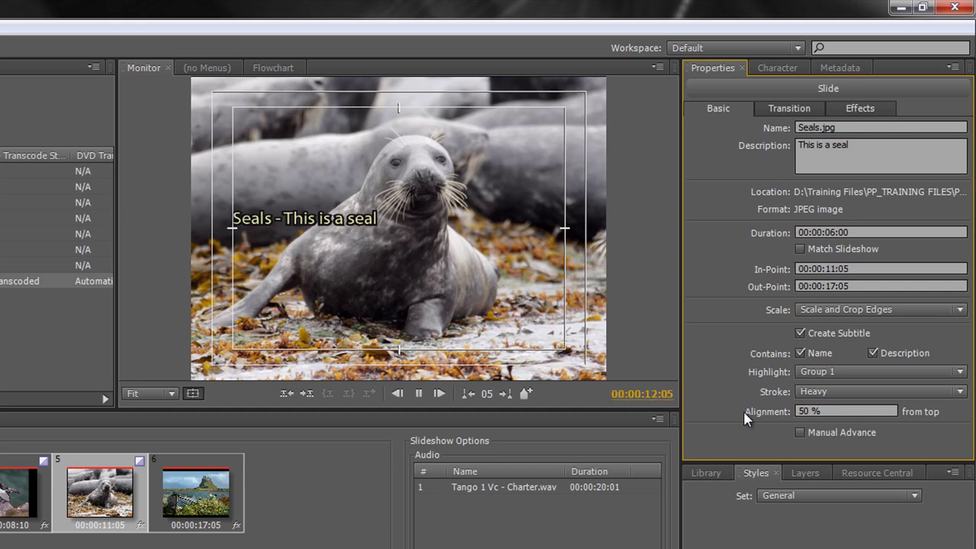
Step: Set the subtitle's vertical alignment back to 100%, returning it to the bottom
{"action": "left_click", "coordinate": [794, 411]}
{"action": "type", "text": "100"}
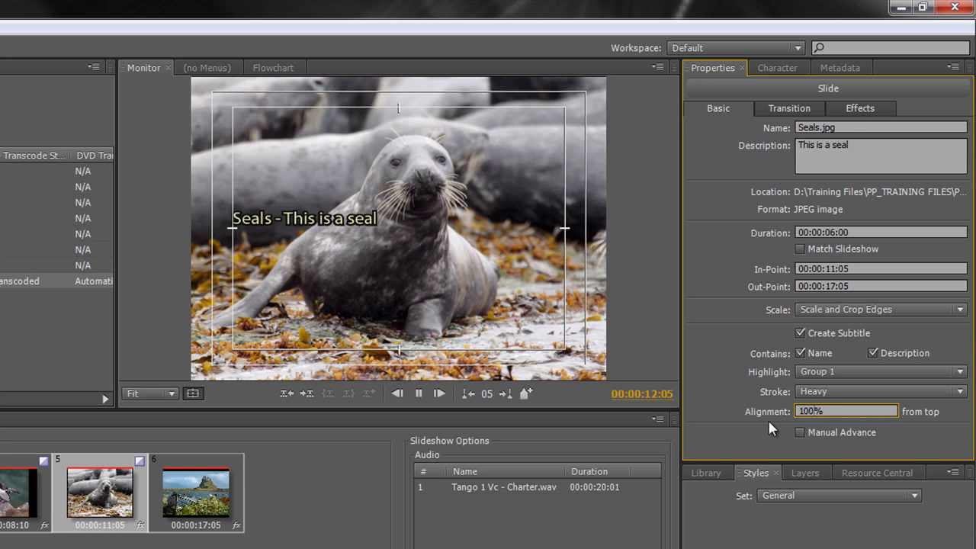
{"action": "key", "text": "Return"}
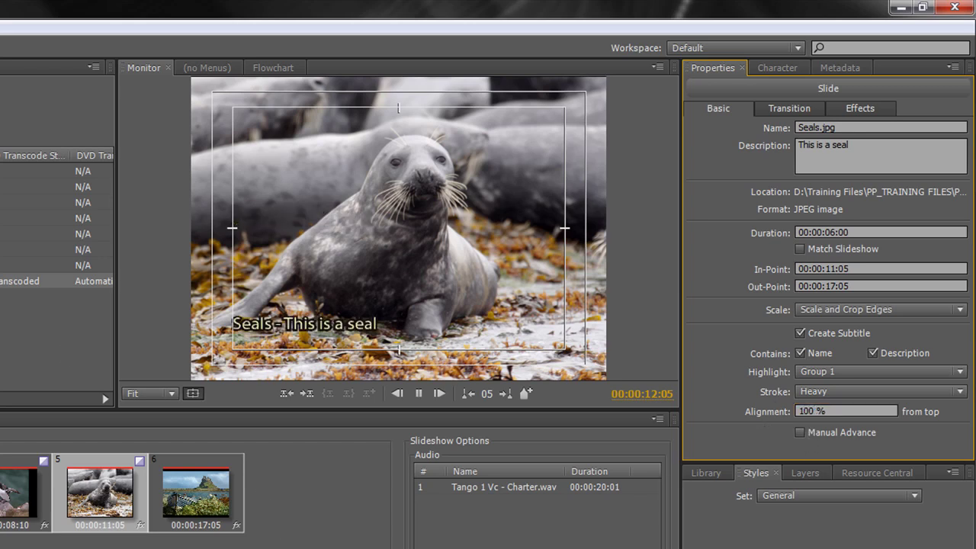